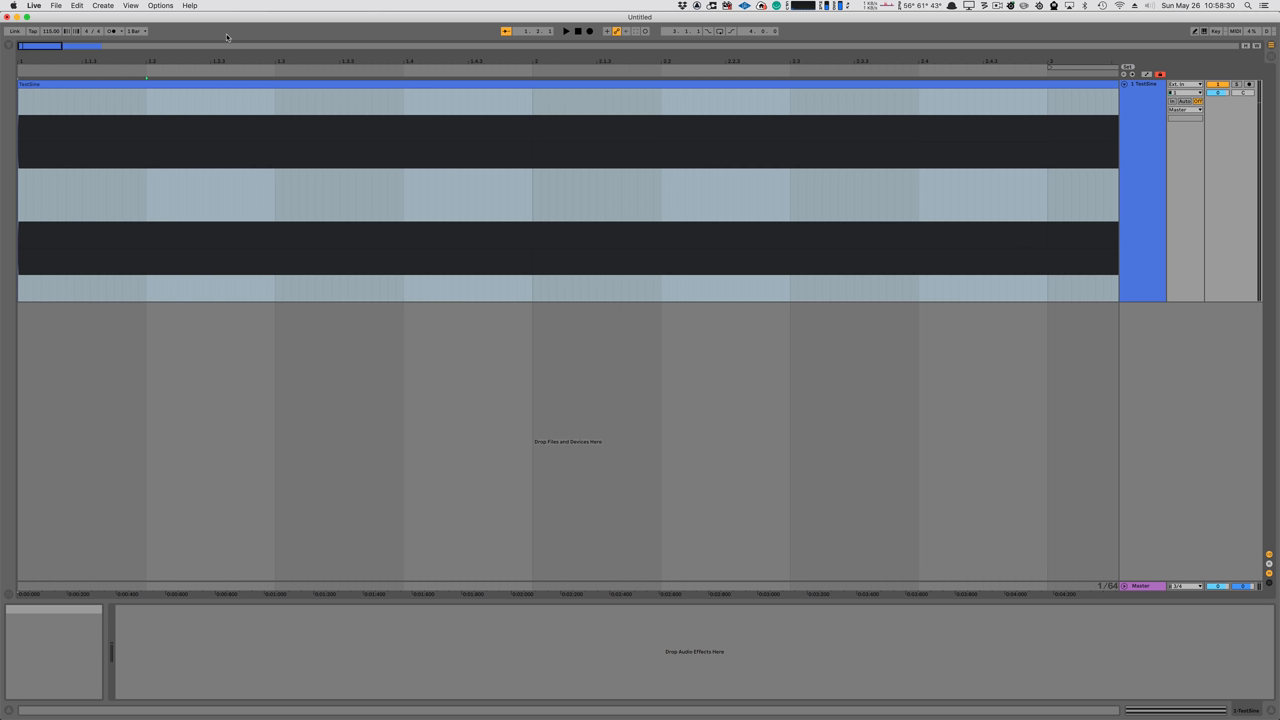
# Set the tempo to 100 BPM and show the TestSine track's volume automation lane
pyautogui.click(50, 31)
pyautogui.write('100')
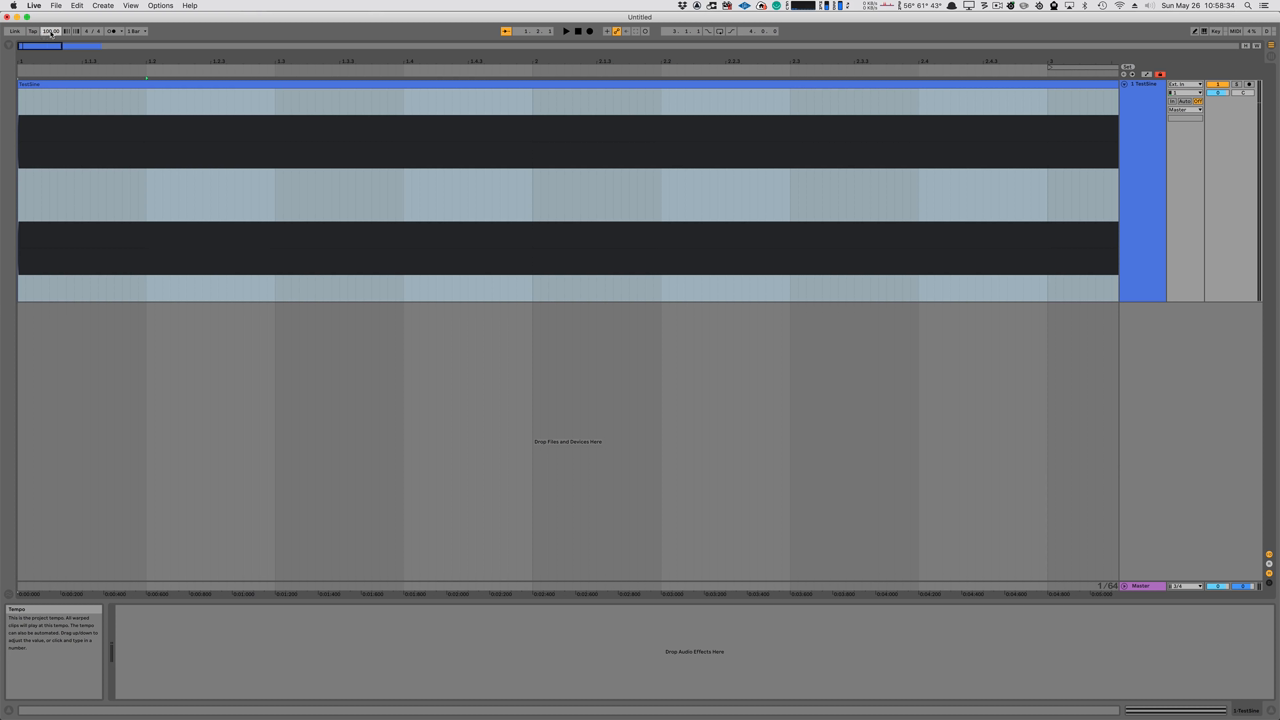
pyautogui.press('a')
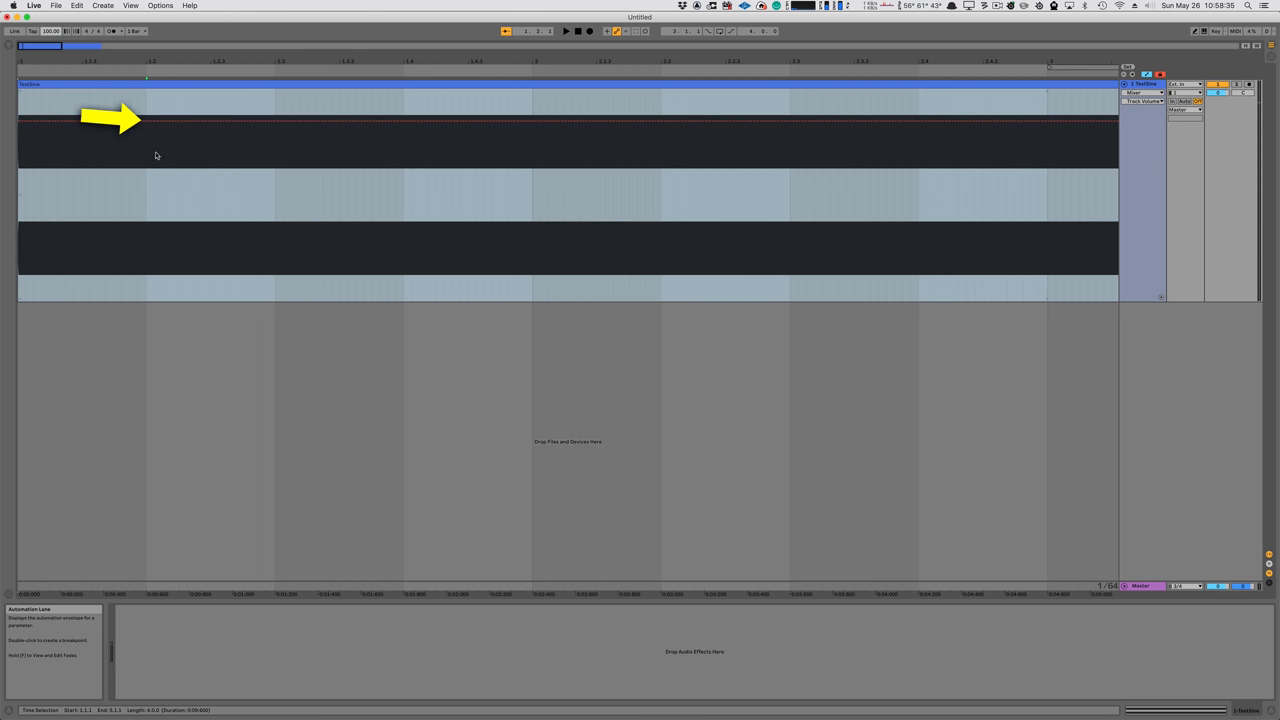
# Drop the volume envelope to -inf between 1.2.1 and 1.3.1, then deselect
pyautogui.moveTo(147, 161); pyautogui.dragTo(275, 172)
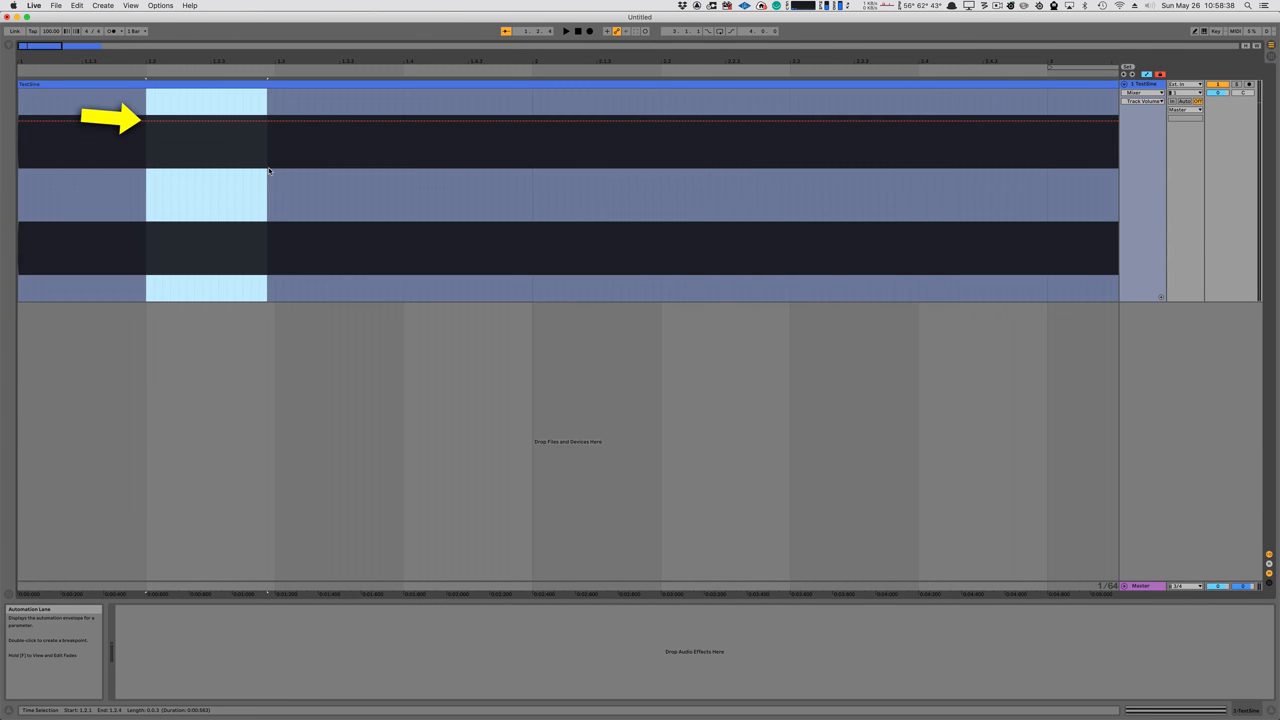
pyautogui.moveTo(210, 120); pyautogui.dragTo(210, 296)
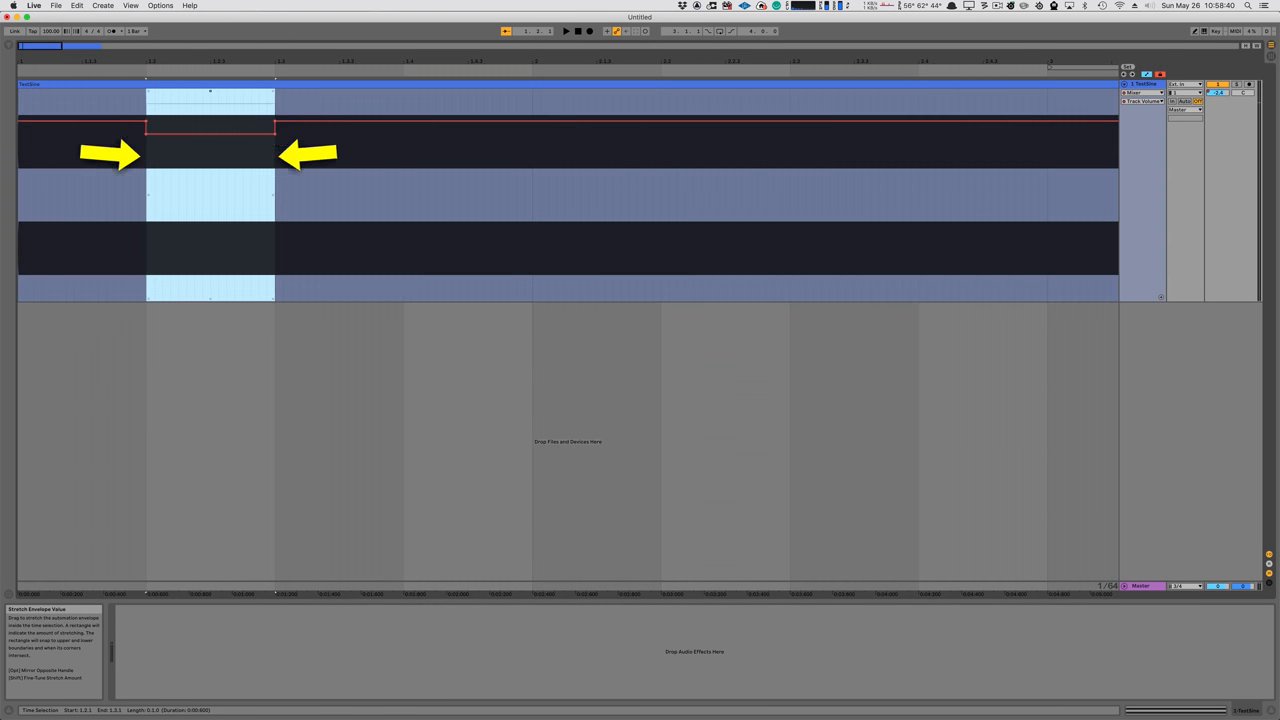
pyautogui.click(228, 364)
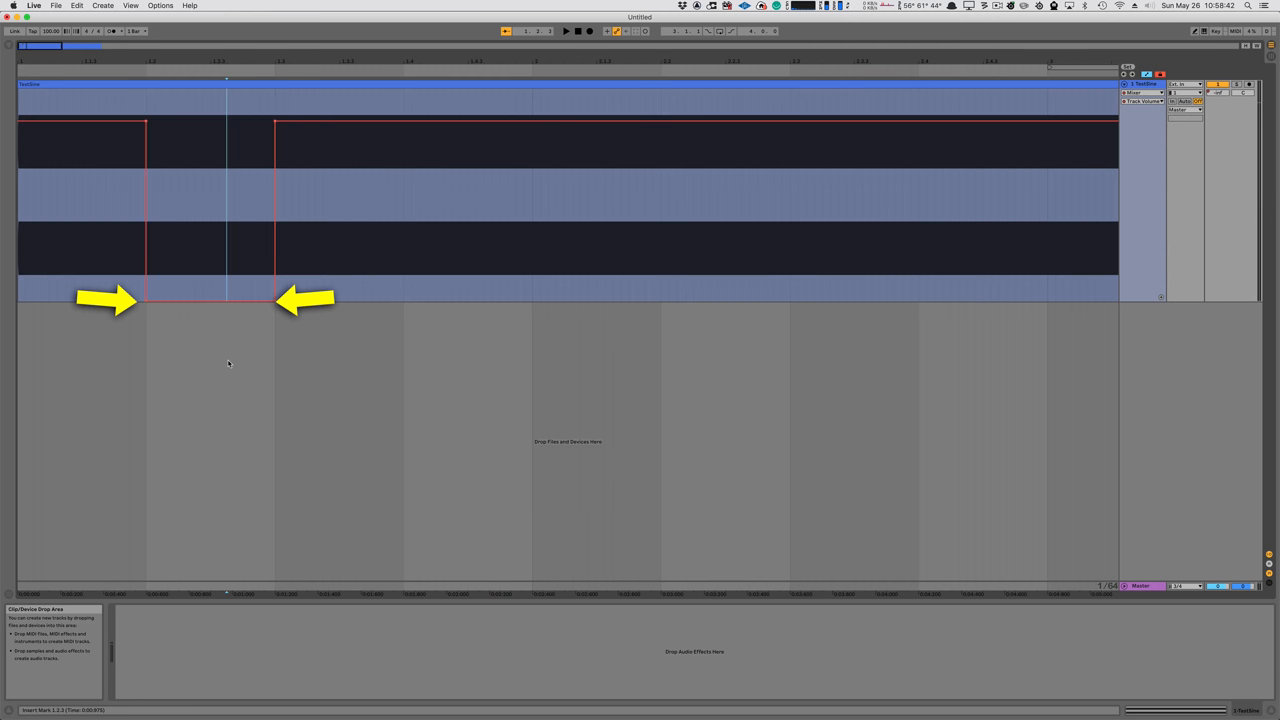